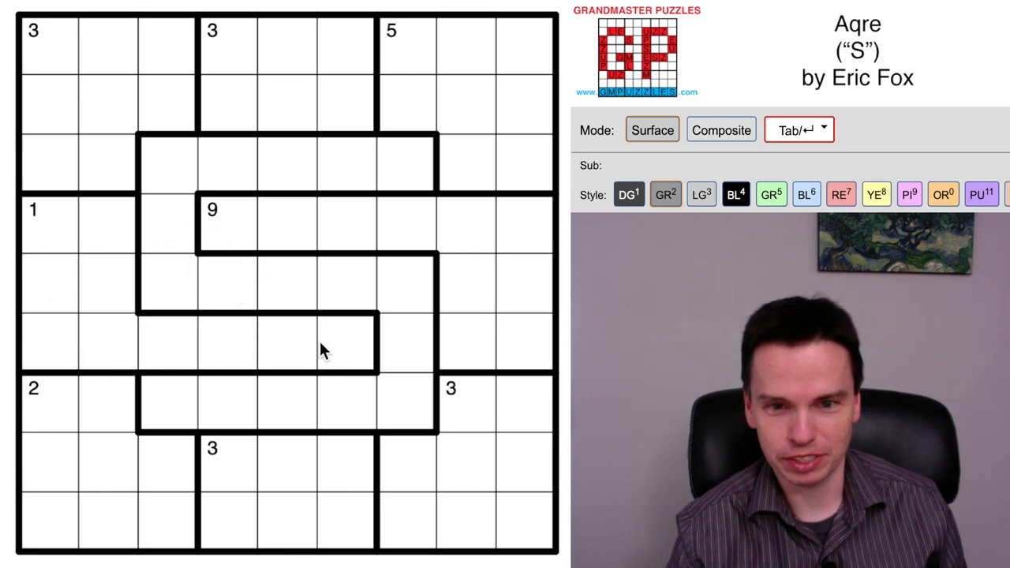
# Mark all six clue-1 region cells green, plus the two cells at the S's lower end
pyautogui.moveTo(110, 288); pyautogui.dragTo(106, 225)
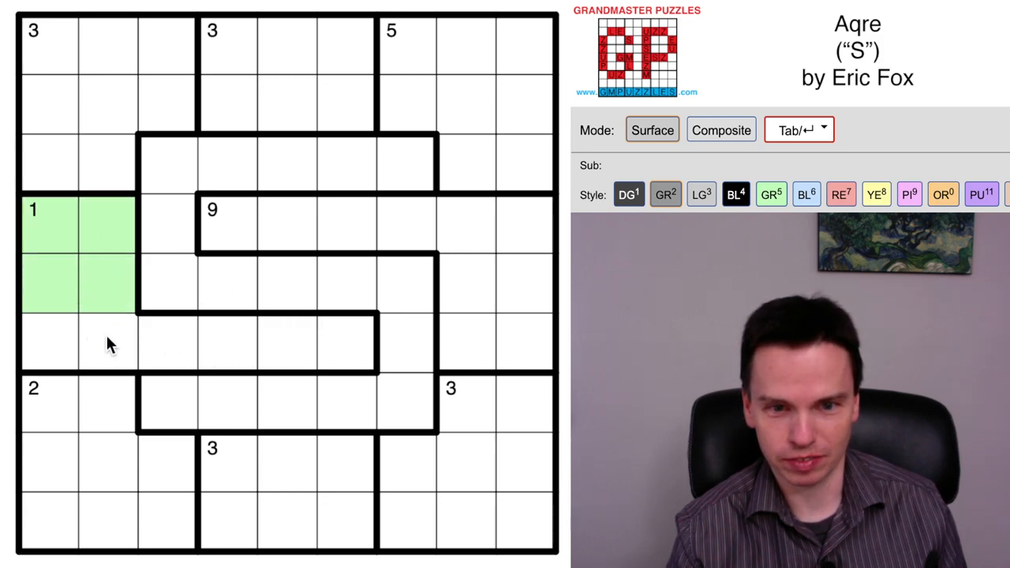
pyautogui.click(69, 344)
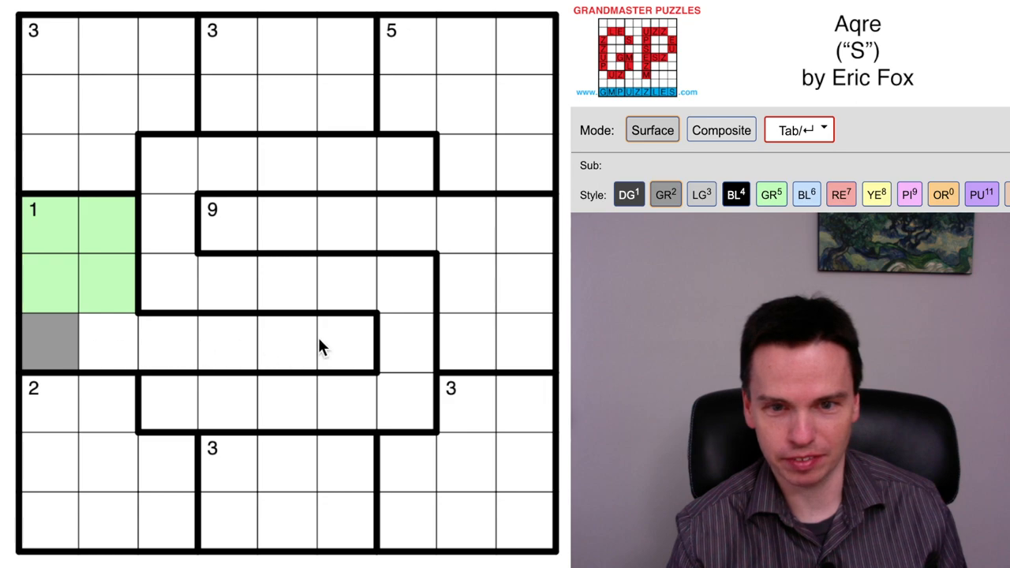
pyautogui.click(55, 336)
pyautogui.click(118, 346)
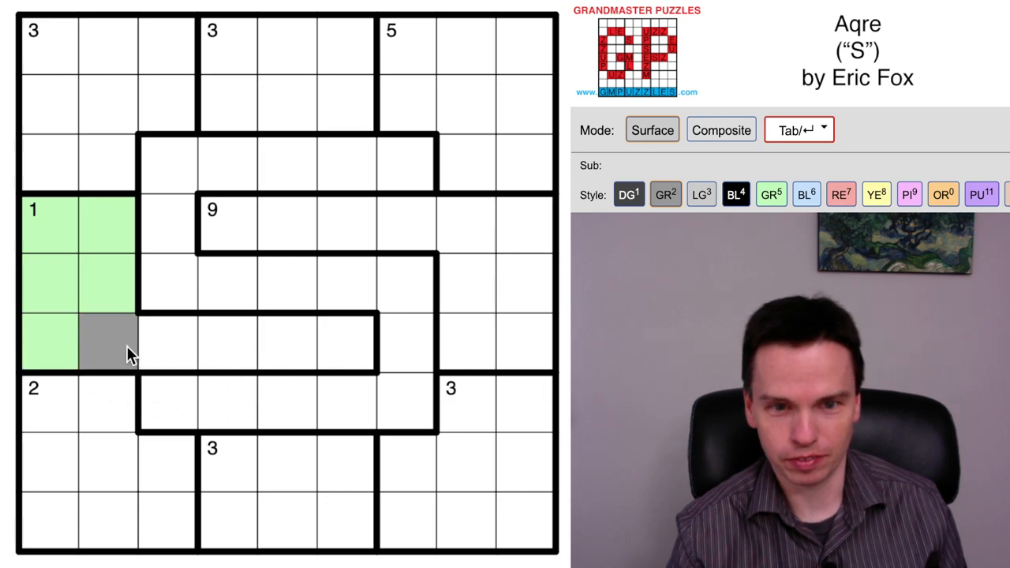
pyautogui.click(127, 346)
pyautogui.moveTo(289, 348); pyautogui.dragTo(324, 343)
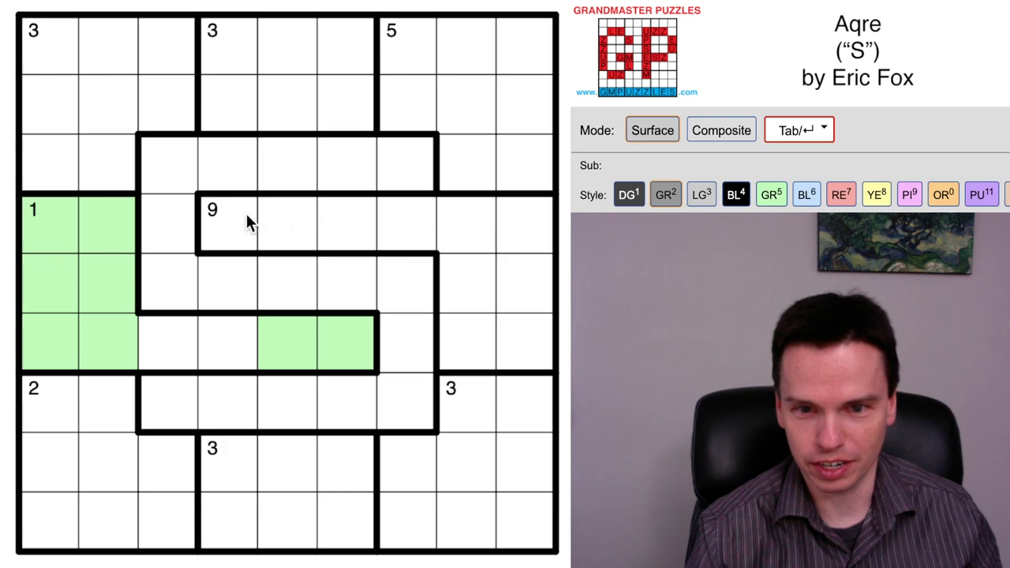
# Shade the 9-clue pair and right-side block grey; mark the cells above it and the clue-3 row green
pyautogui.moveTo(273, 226); pyautogui.dragTo(235, 226)
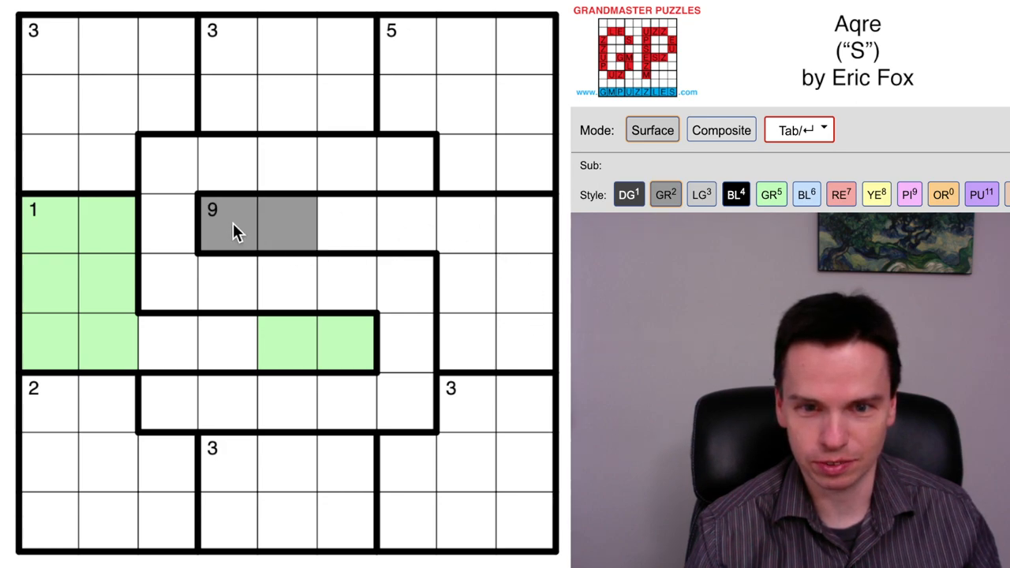
pyautogui.moveTo(467, 232)
pyautogui.mouseDown()
pyautogui.moveTo(492, 327)
pyautogui.moveTo(521, 228)
pyautogui.mouseUp()
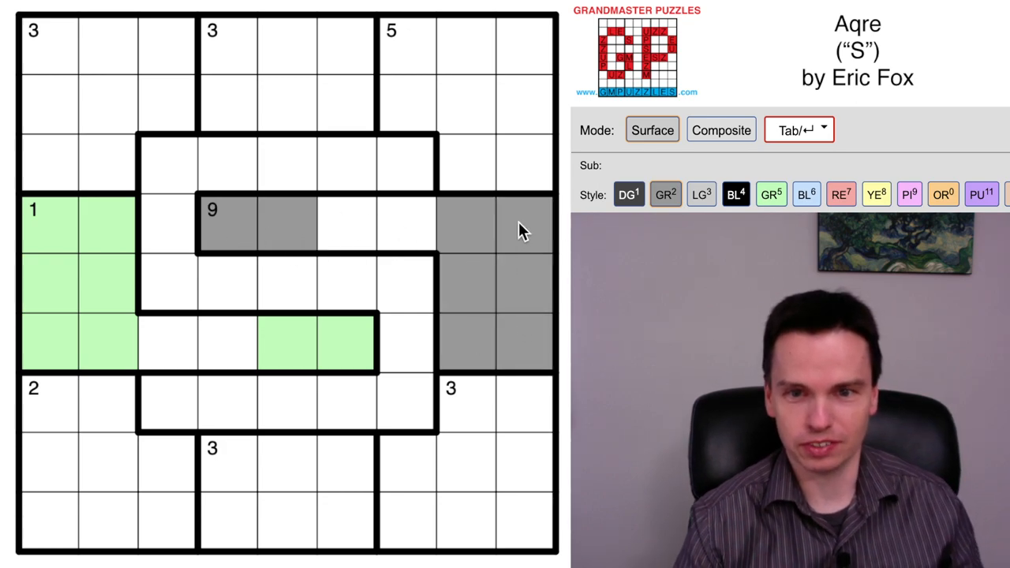
pyautogui.moveTo(472, 157); pyautogui.dragTo(526, 153)
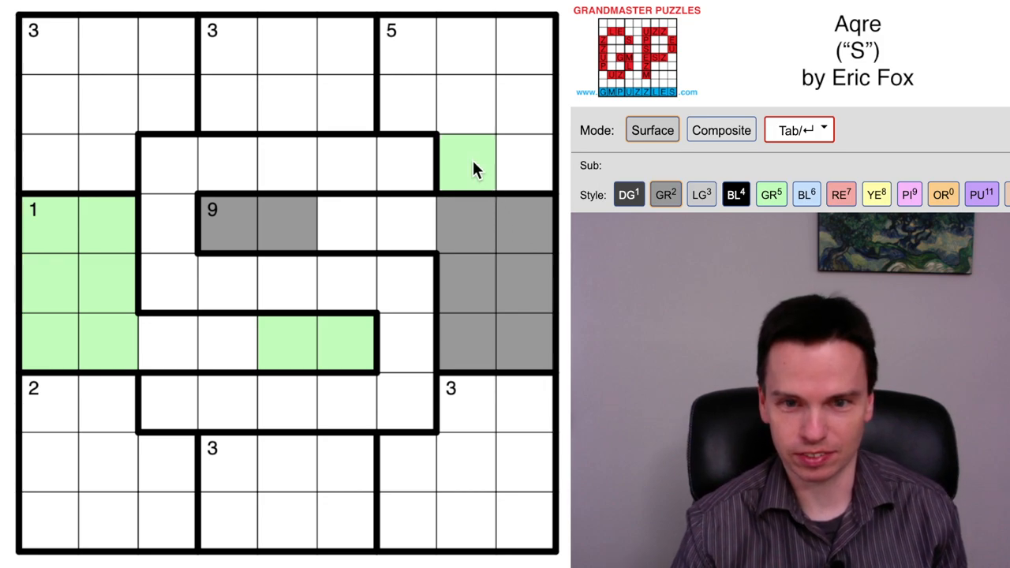
pyautogui.moveTo(527, 415); pyautogui.dragTo(468, 419)
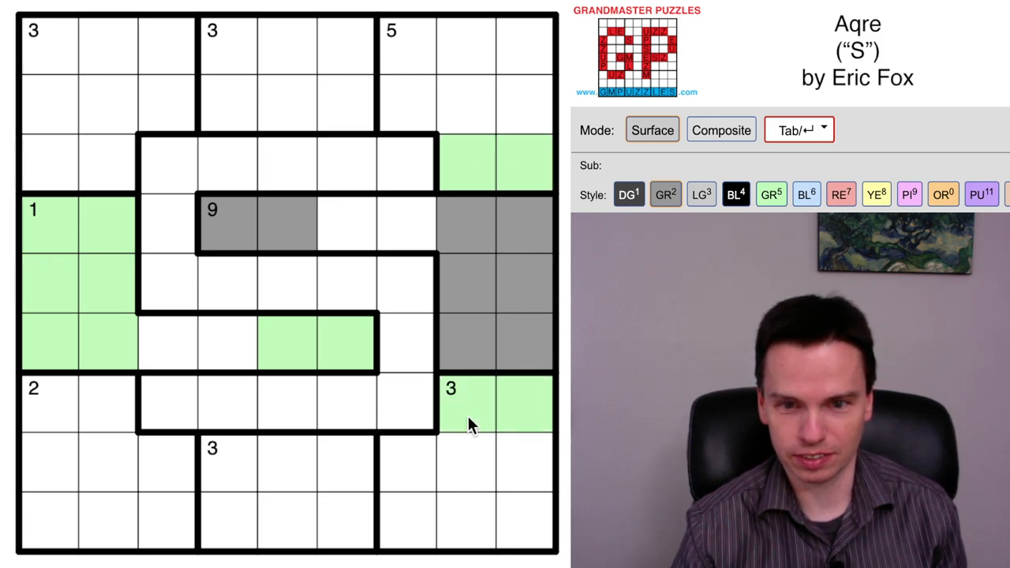
# Shade the clue-2 row and the two cells above clue 1 grey, and mark the six bottom-left cells green
pyautogui.moveTo(108, 418); pyautogui.dragTo(50, 414)
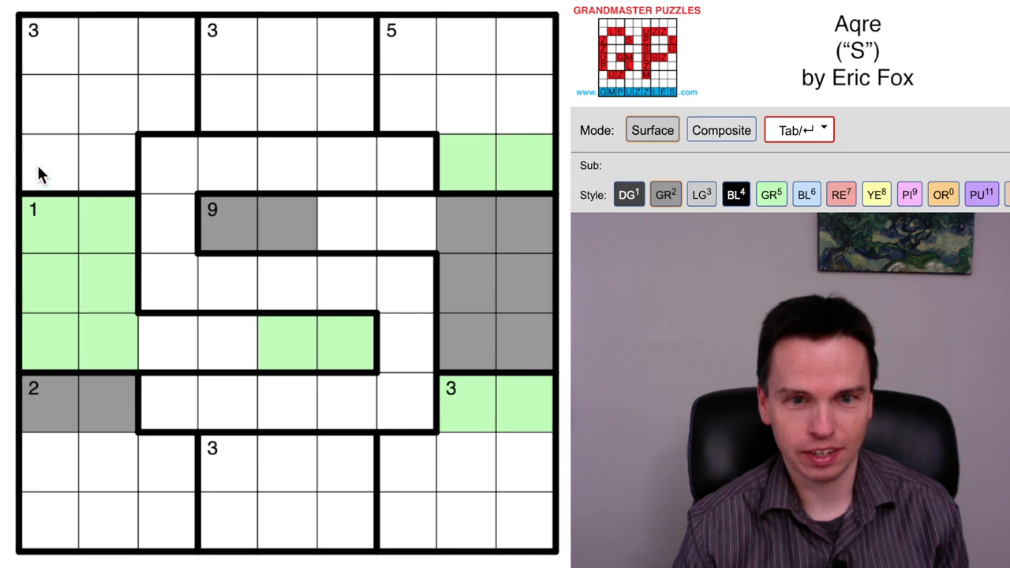
pyautogui.moveTo(36, 162); pyautogui.dragTo(90, 159)
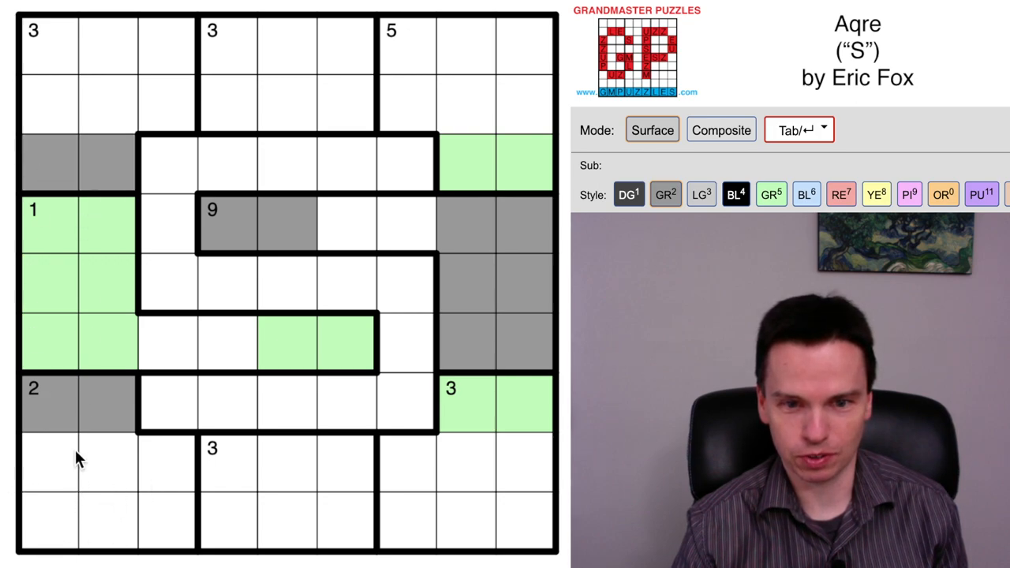
pyautogui.moveTo(38, 446); pyautogui.dragTo(55, 446)
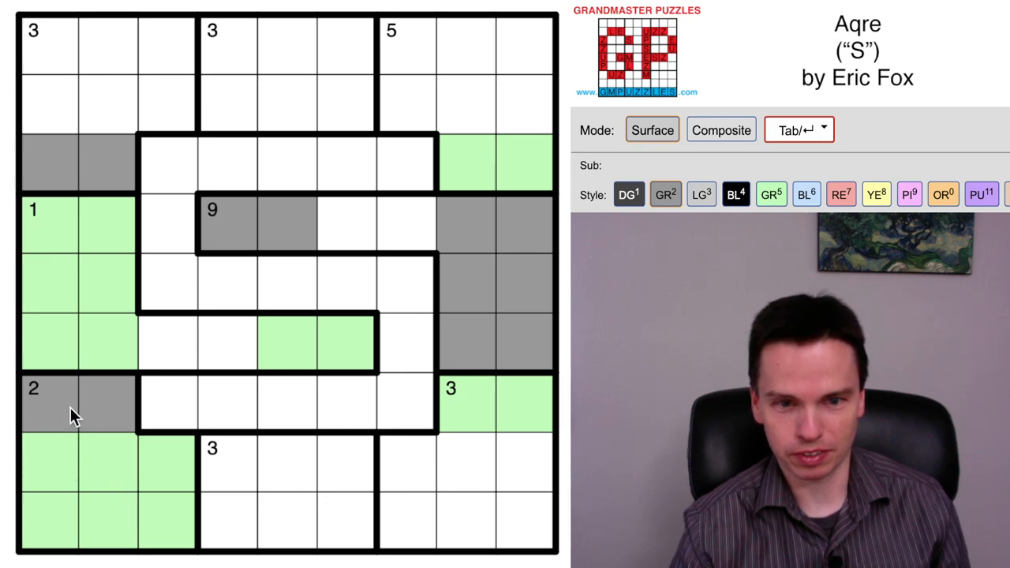
# Alternate grey and green down the S column beside the 9 clue, and shade the lower-bend cell grey
pyautogui.click(176, 398)
pyautogui.rightClick(215, 400)
pyautogui.click(181, 348)
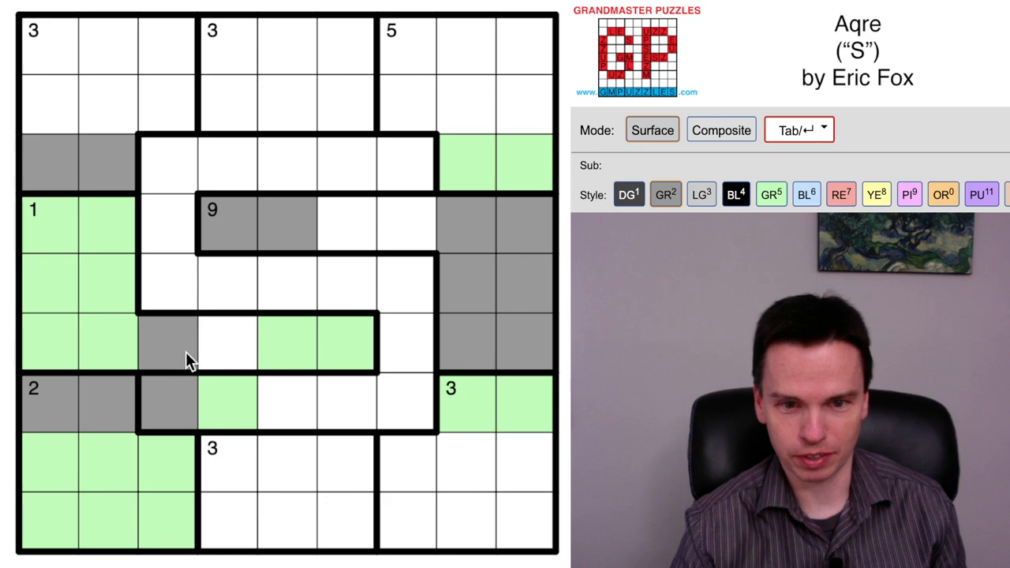
pyautogui.rightClick(223, 349)
pyautogui.click(186, 288)
pyautogui.rightClick(178, 219)
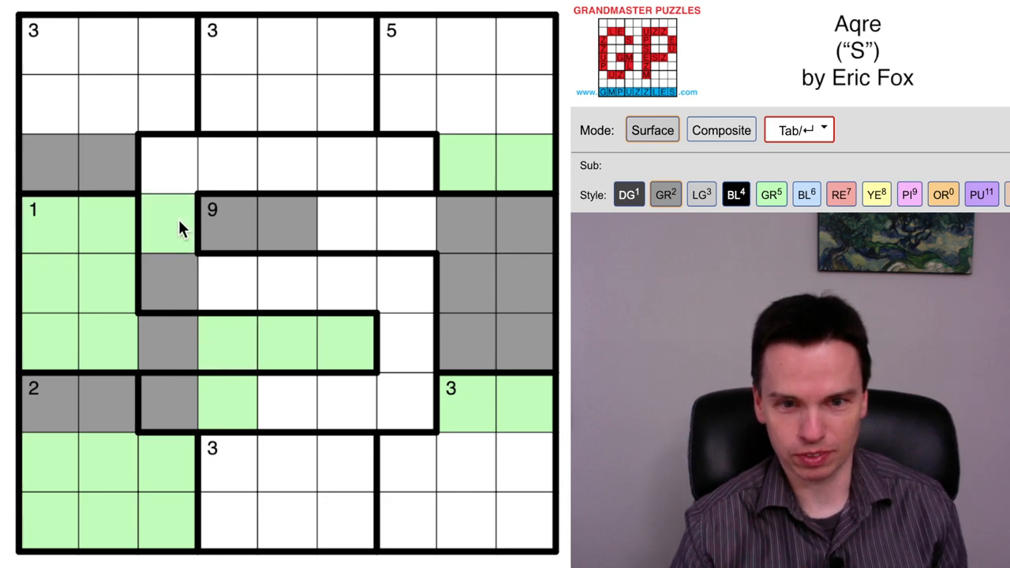
pyautogui.click(224, 294)
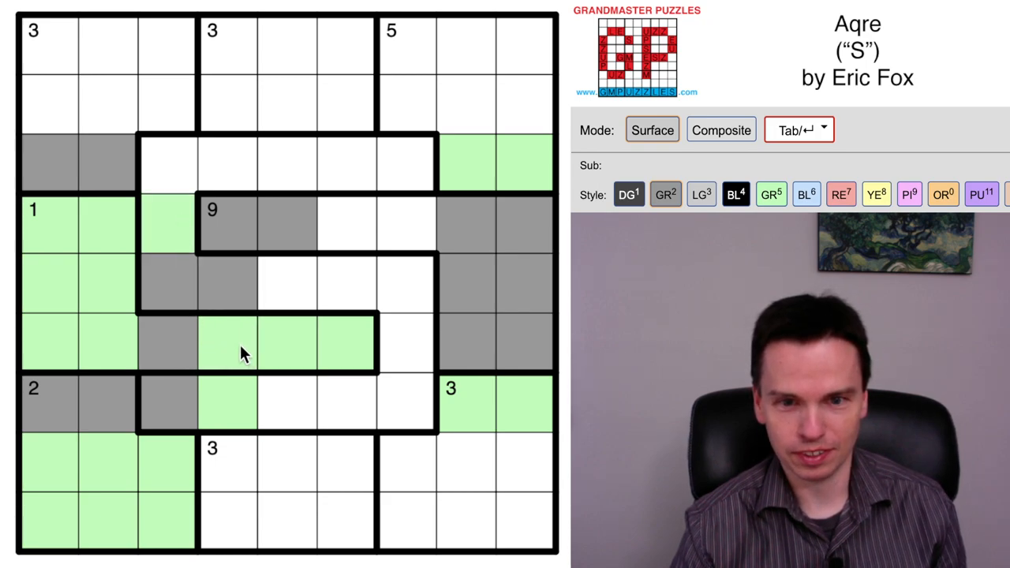
pyautogui.click(422, 347)
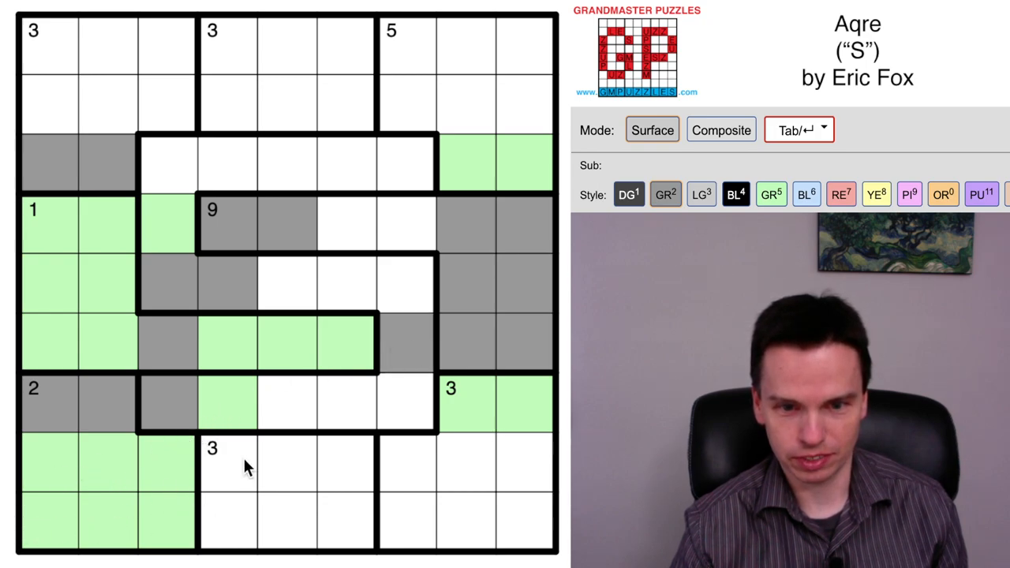
# Shade the bottom clue-3 column and three S bottom-row cells grey, marking the remaining bottom-region cells green
pyautogui.moveTo(243, 465); pyautogui.dragTo(244, 541)
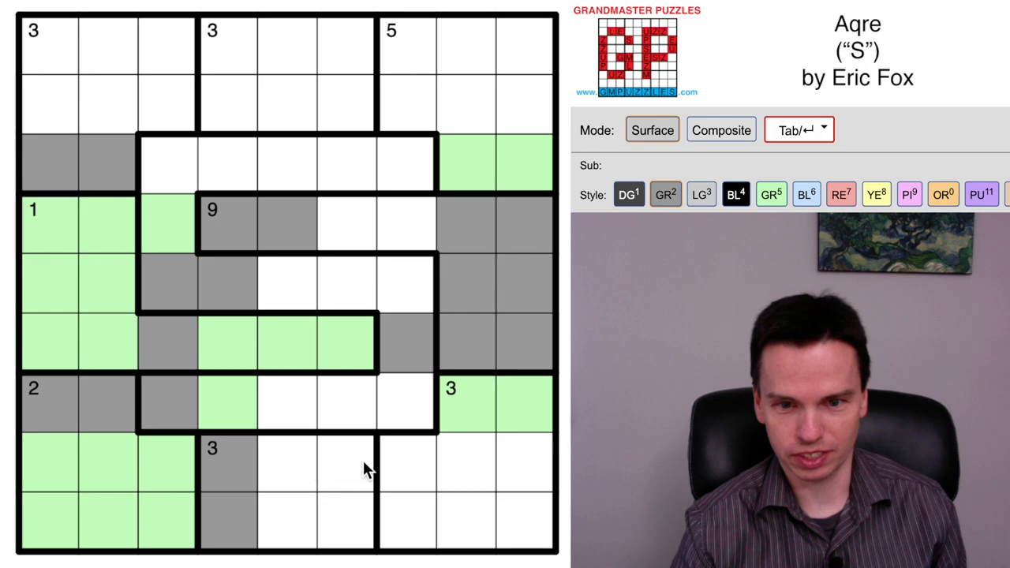
pyautogui.click(296, 458)
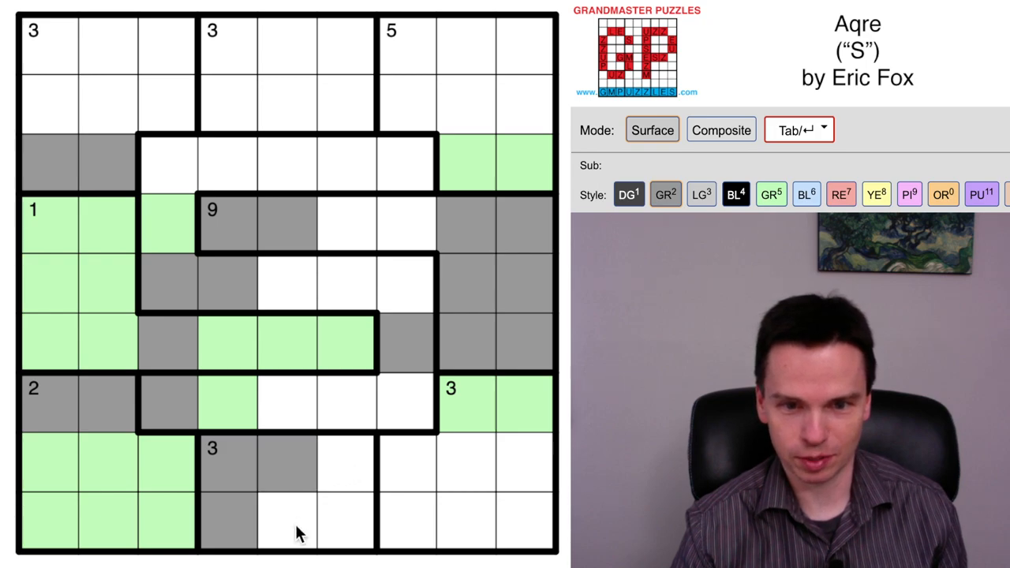
pyautogui.moveTo(299, 533); pyautogui.dragTo(353, 464)
pyautogui.moveTo(292, 408); pyautogui.dragTo(416, 404)
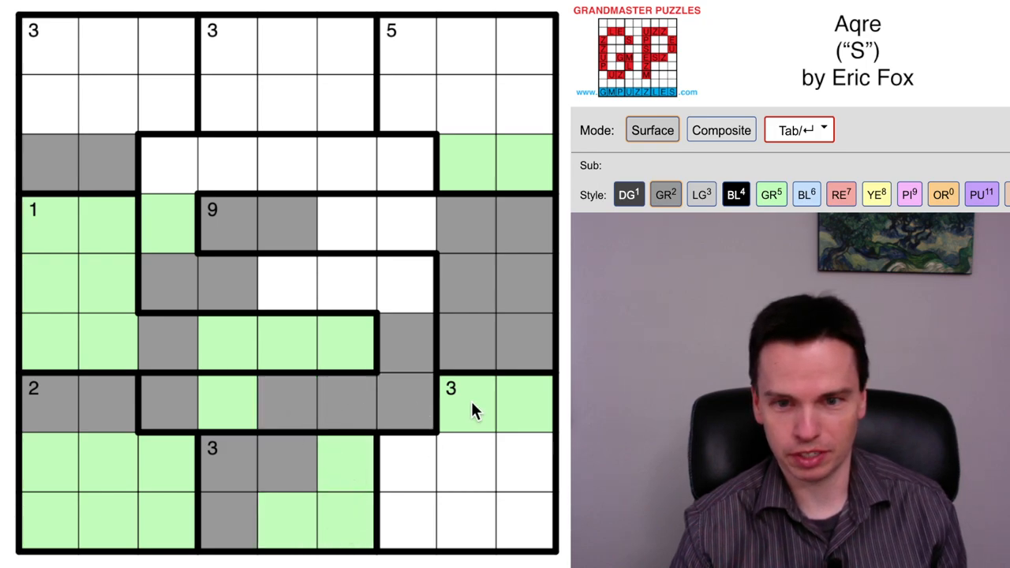
# Fill the bottom-right 3 region with grey and green, then settle two cells in the 9 region's top row
pyautogui.rightClick(407, 530)
pyautogui.click(412, 473)
pyautogui.rightClick(396, 282)
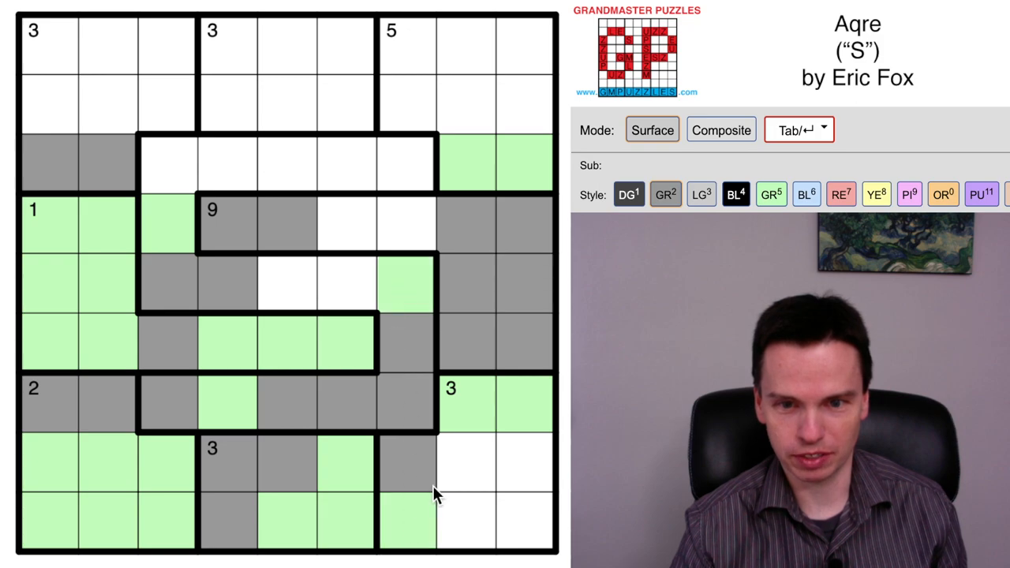
pyautogui.click(465, 463)
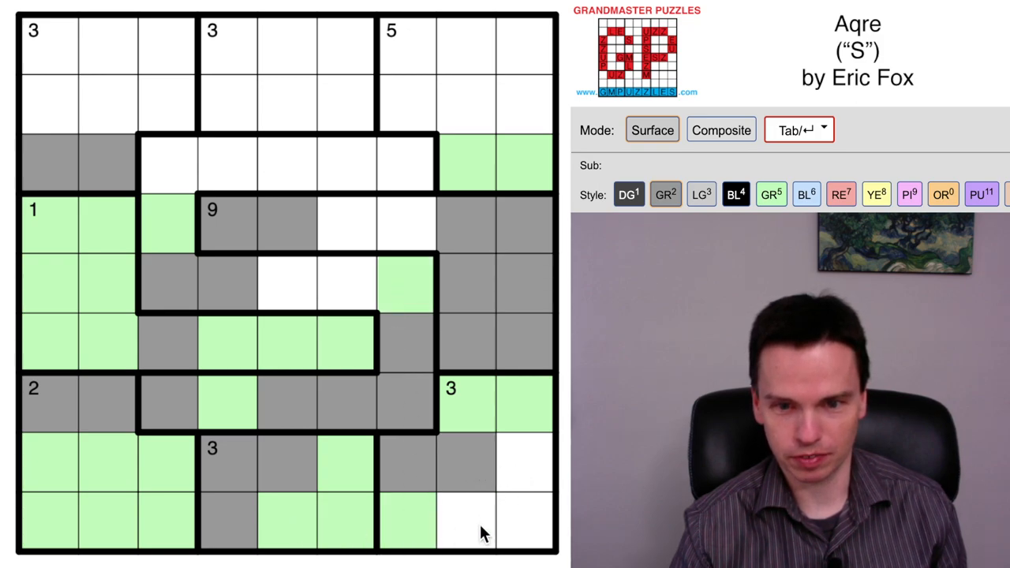
pyautogui.click(473, 521)
pyautogui.rightClick(526, 512)
pyautogui.rightClick(542, 485)
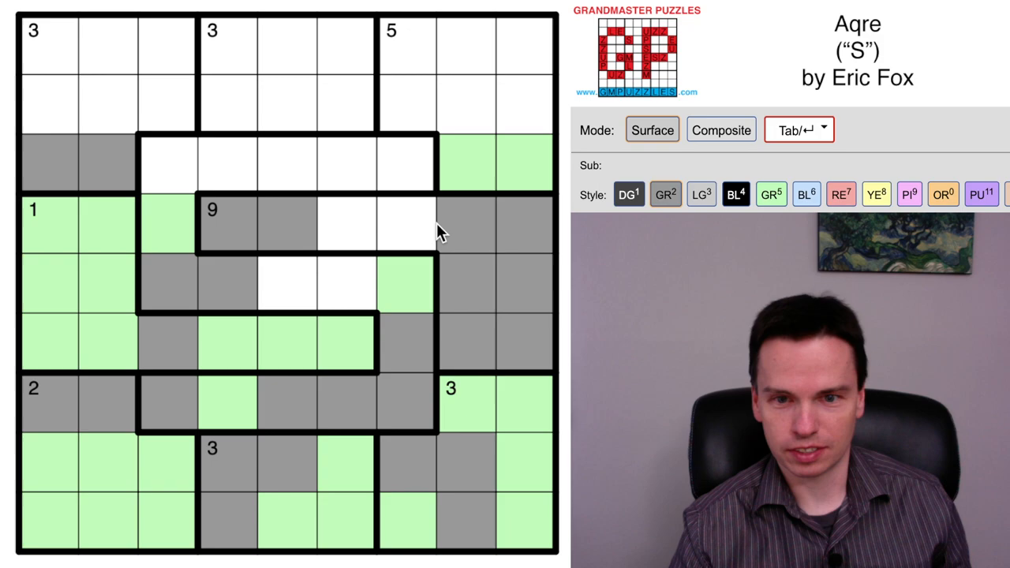
pyautogui.click(407, 224)
pyautogui.click(331, 225)
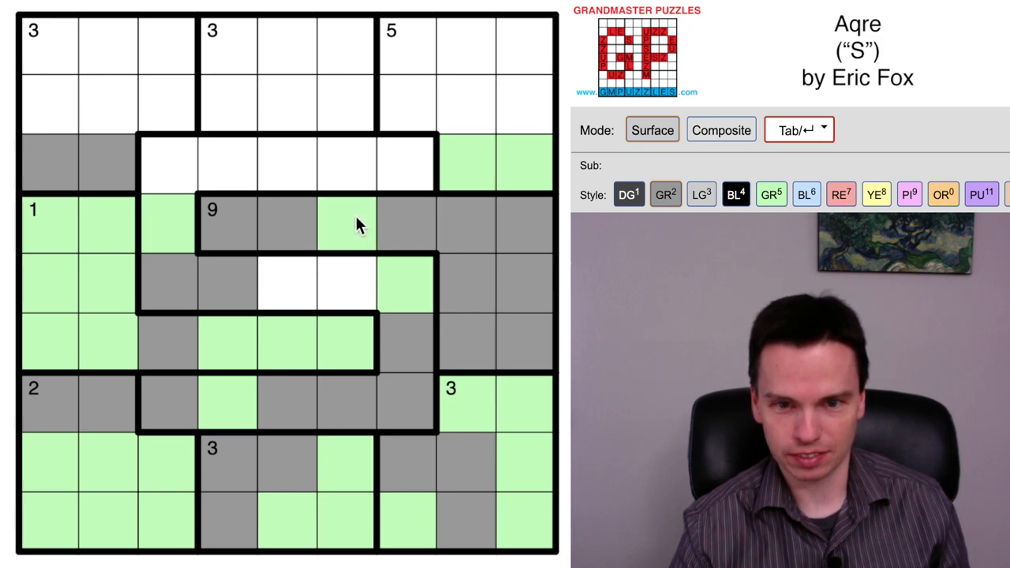
# Shade the top-right block grey, correct a trial so the 5 cell is green and the cell below it grey
pyautogui.click(408, 158)
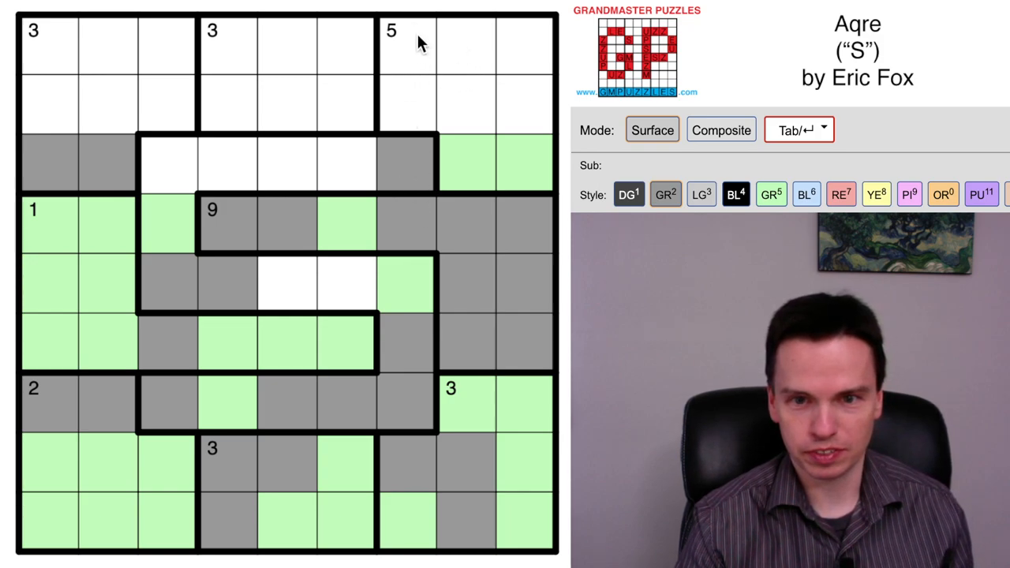
pyautogui.moveTo(491, 71)
pyautogui.mouseDown()
pyautogui.moveTo(518, 95)
pyautogui.moveTo(521, 47)
pyautogui.mouseUp()
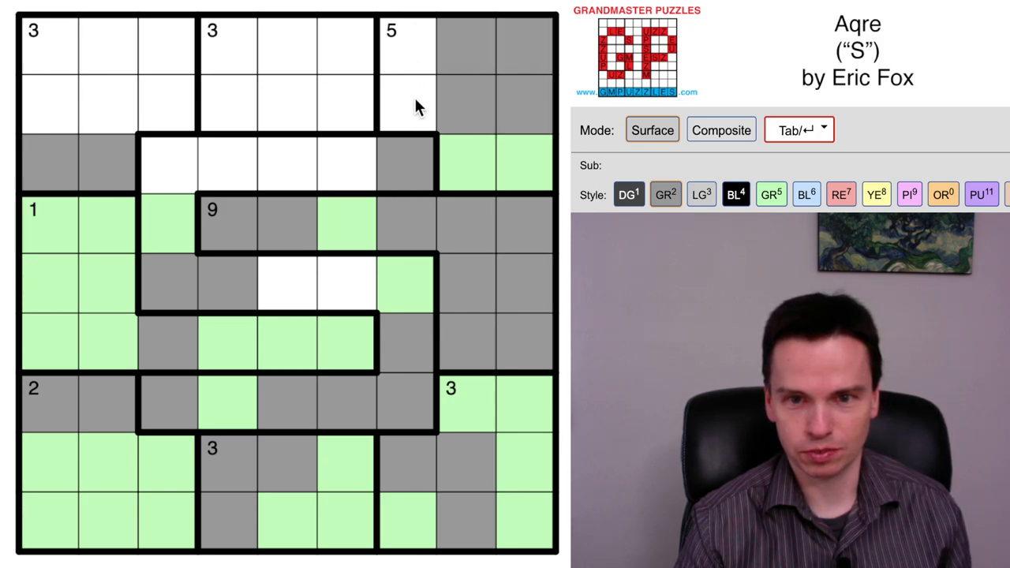
pyautogui.click(416, 46)
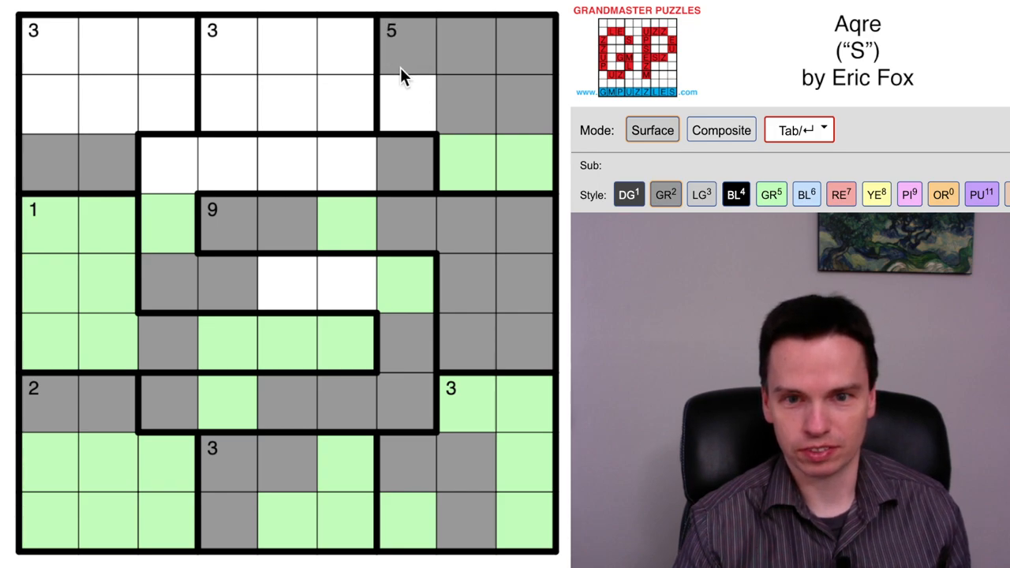
pyautogui.rightClick(400, 87)
pyautogui.rightClick(334, 35)
pyautogui.click(334, 36)
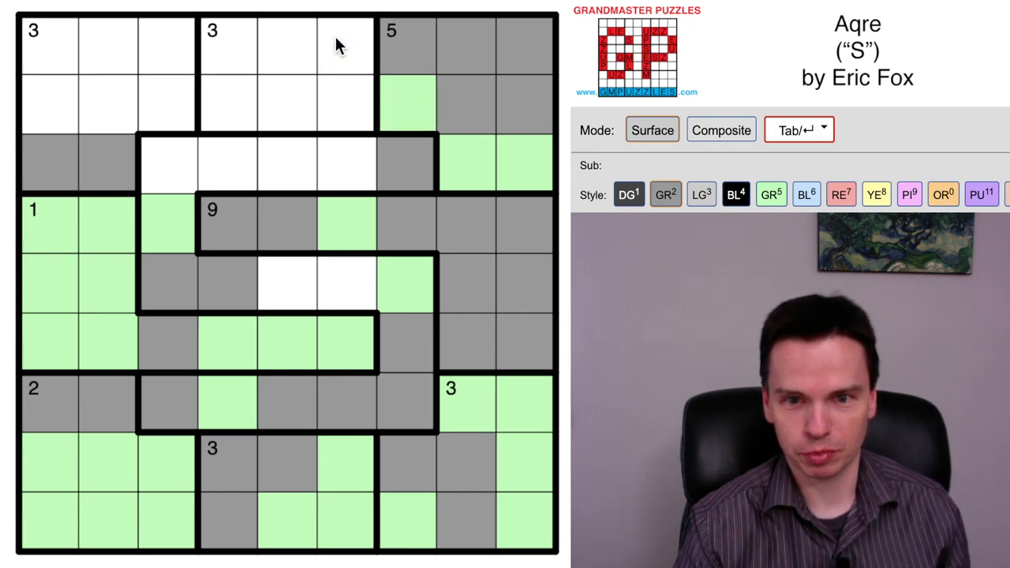
pyautogui.click(398, 96)
pyautogui.rightClick(401, 67)
pyautogui.click(404, 106)
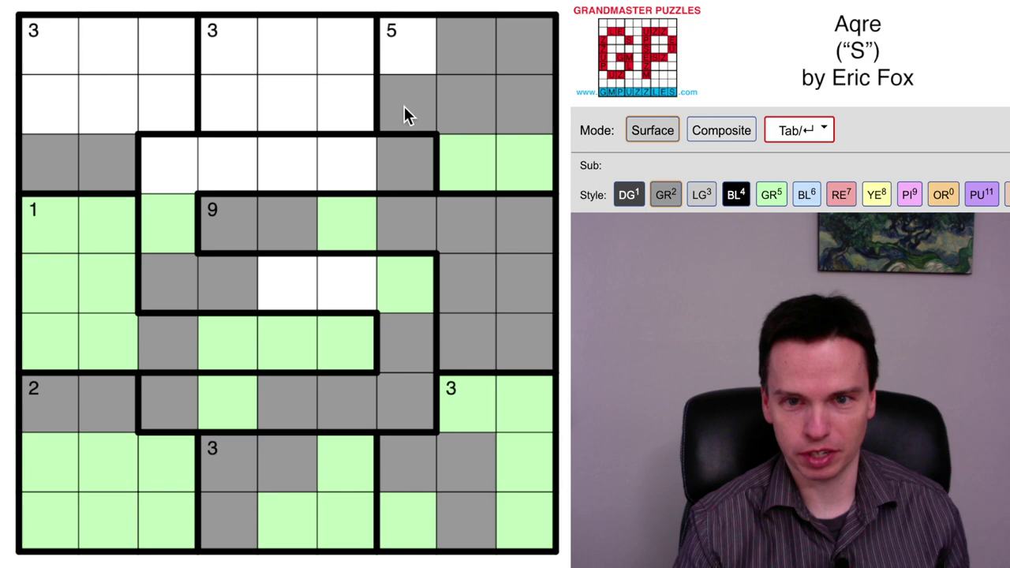
pyautogui.rightClick(406, 36)
# Resolve the second- and third-row cells left of the 5, the two middle white cells, and that column in grey and green
pyautogui.rightClick(342, 97)
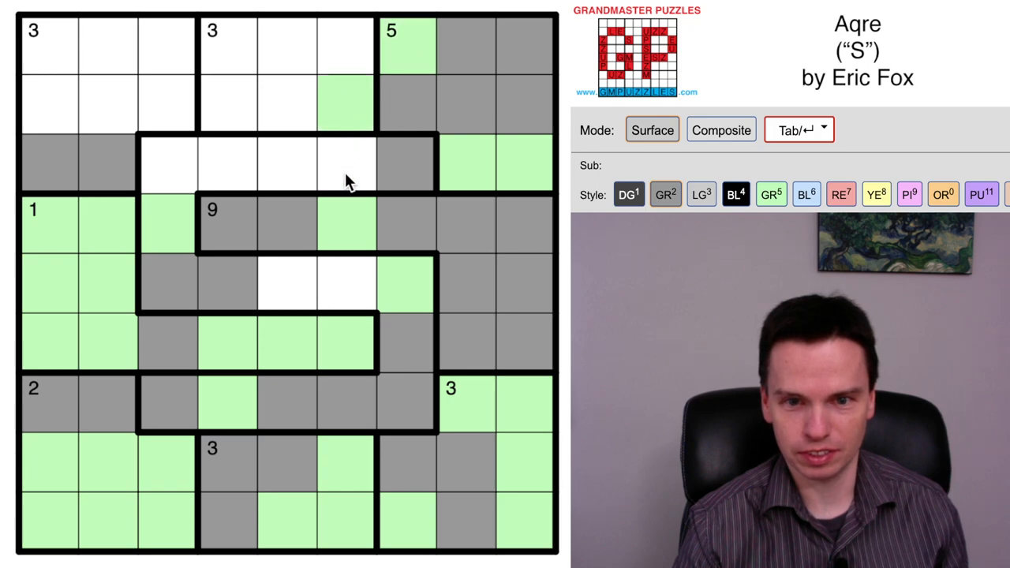
pyautogui.moveTo(346, 175); pyautogui.dragTo(285, 169)
pyautogui.rightClick(240, 169)
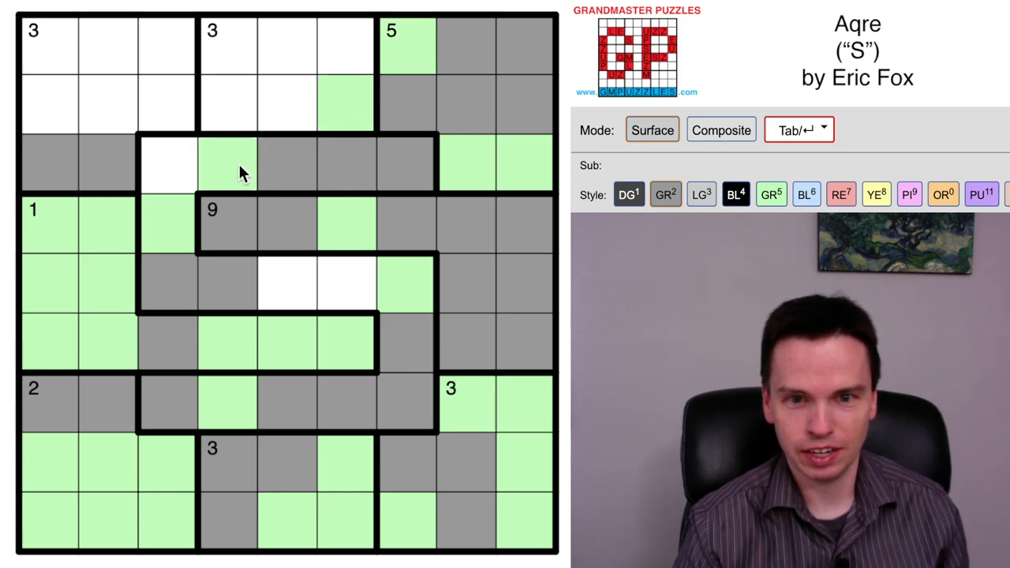
pyautogui.click(290, 95)
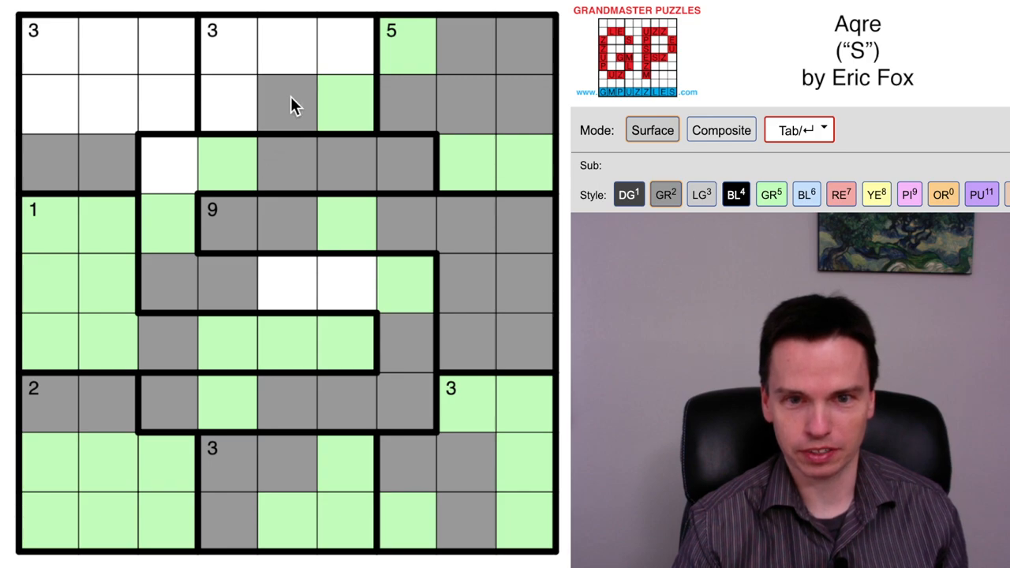
pyautogui.rightClick(284, 51)
pyautogui.rightClick(285, 265)
pyautogui.rightClick(337, 267)
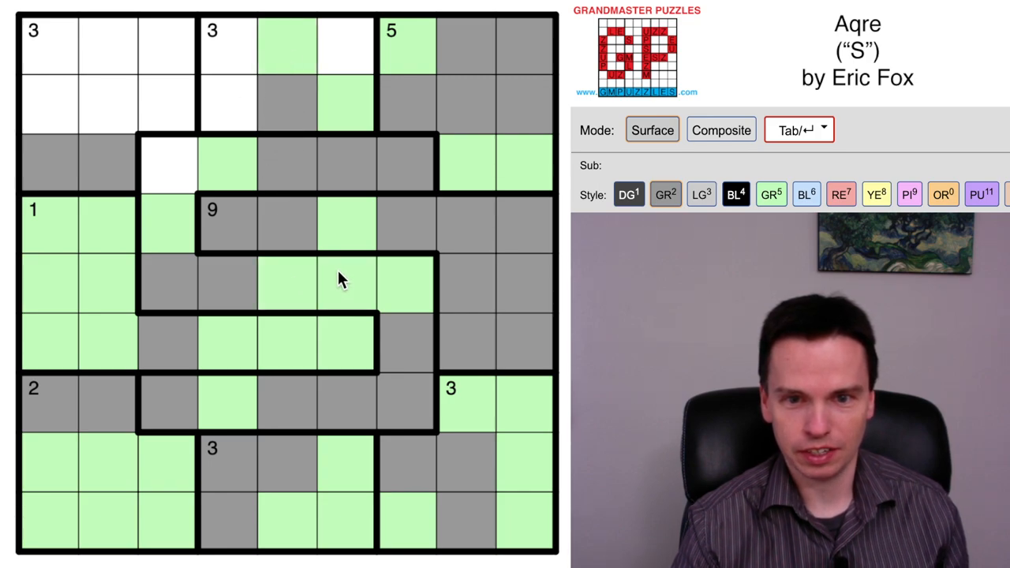
pyautogui.rightClick(331, 63)
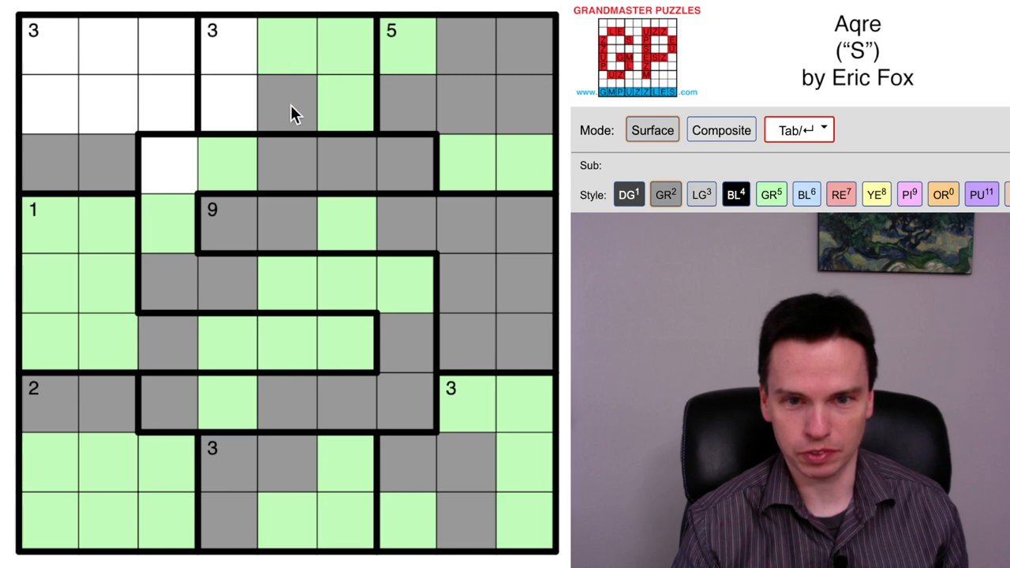
pyautogui.moveTo(231, 108); pyautogui.dragTo(221, 60)
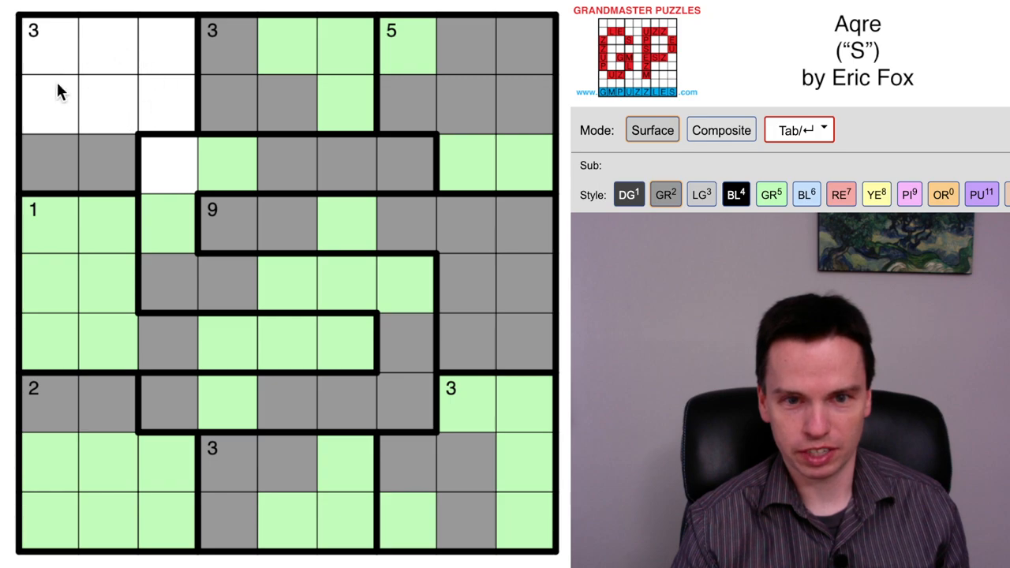
# Mark the top-left region cells green with one grey, then shade the last white cell to complete the solution
pyautogui.rightClick(95, 45)
pyautogui.rightClick(47, 52)
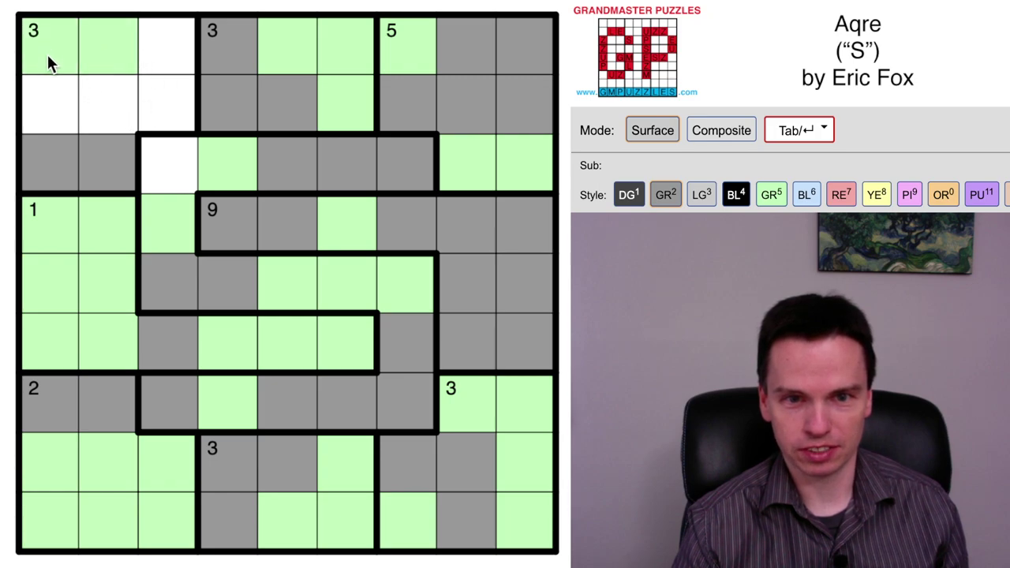
pyautogui.click(162, 104)
pyautogui.rightClick(159, 38)
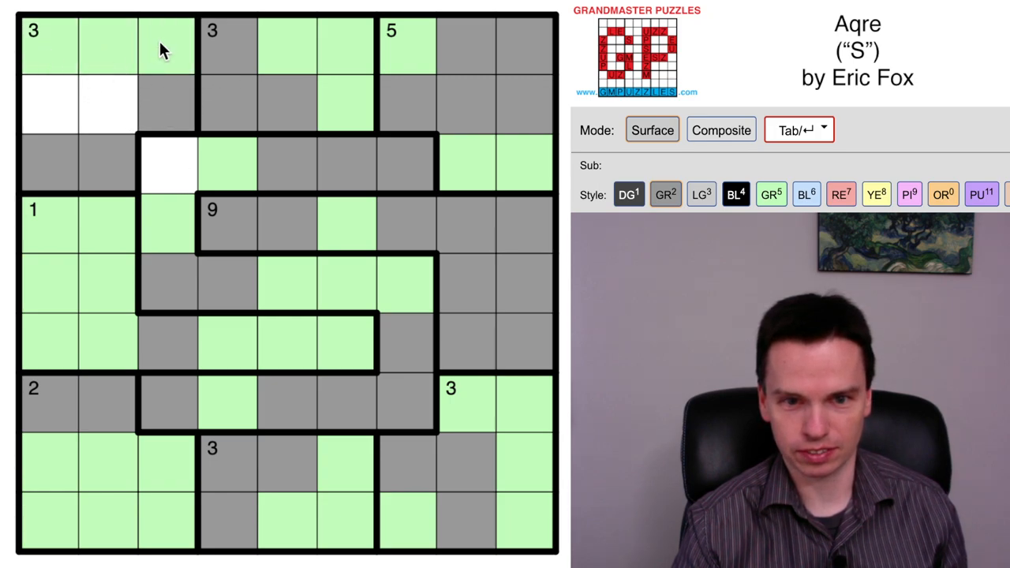
pyautogui.rightClick(98, 90)
pyautogui.rightClick(66, 101)
pyautogui.click(179, 184)
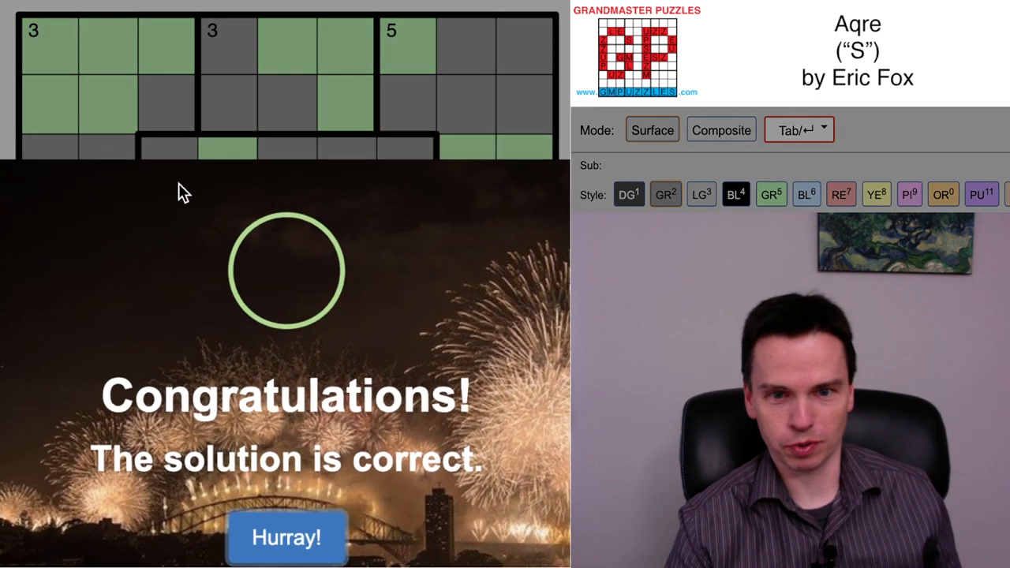
# Dismiss the congratulations message with the Hurray! button, leaving the solved grid
pyautogui.click(300, 551)
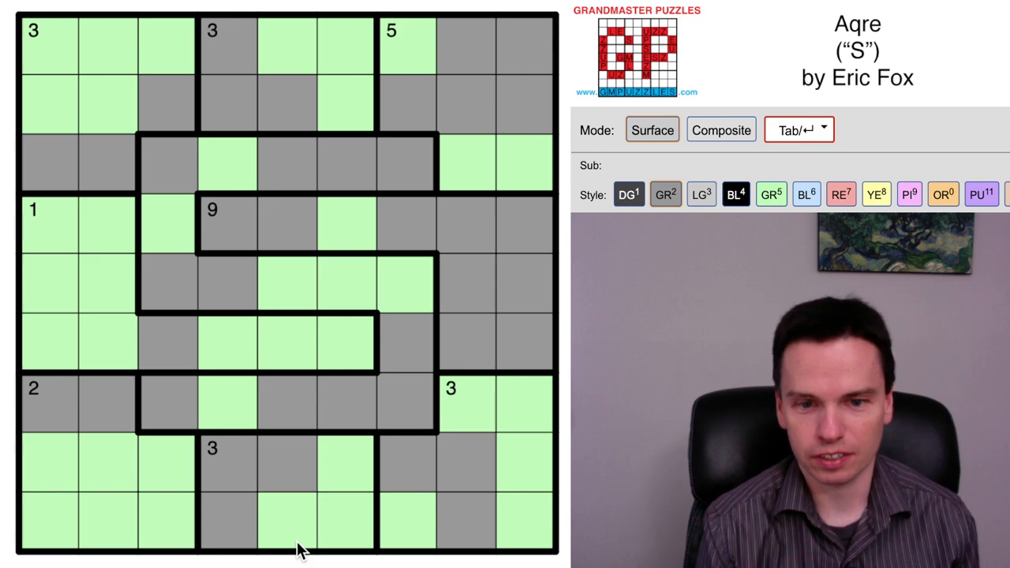